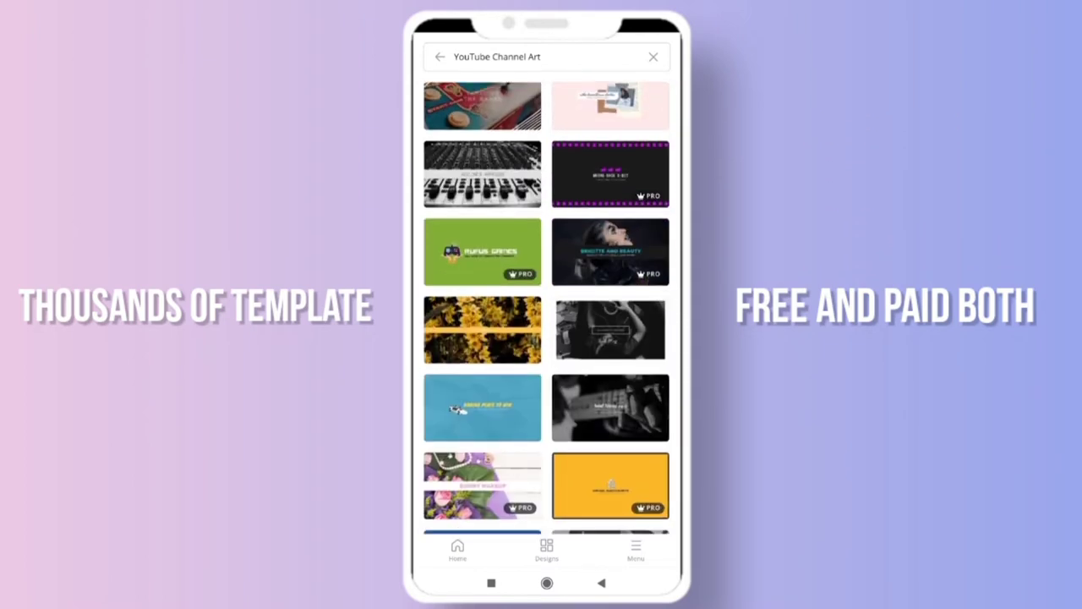
- Scroll down through the grid of free and Pro YouTube Channel Art template results
scroll(546, 308, down, 3)
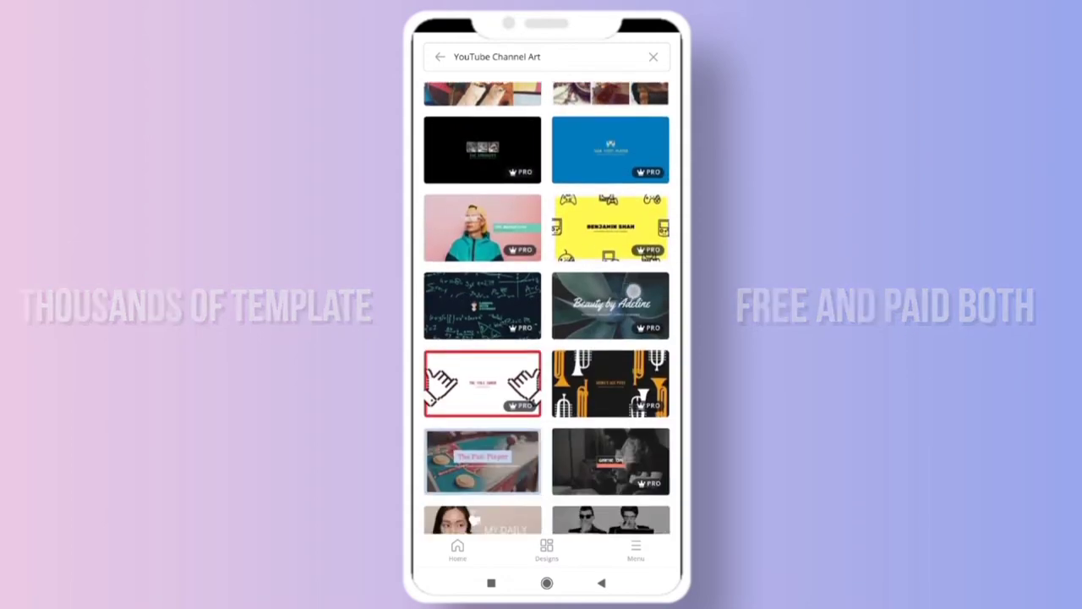
scroll(546, 308, down, 3)
scroll(546, 308, down, 3)
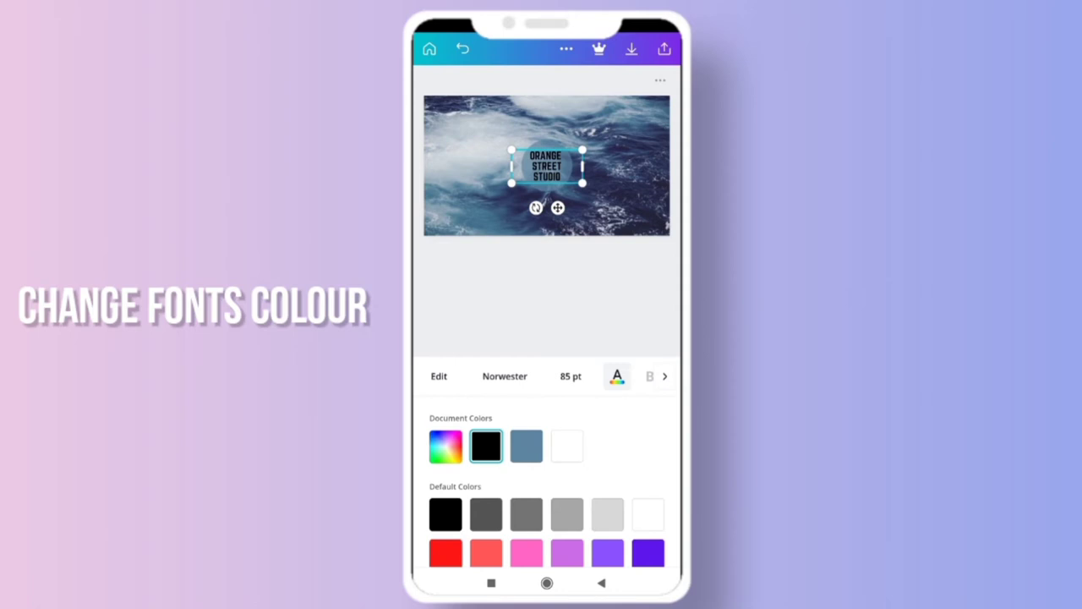
- Try blue and black on the ORANGE STREET STUDIO text, then make it white
scroll(546, 473, down, 3)
scroll(642, 461, up, 3)
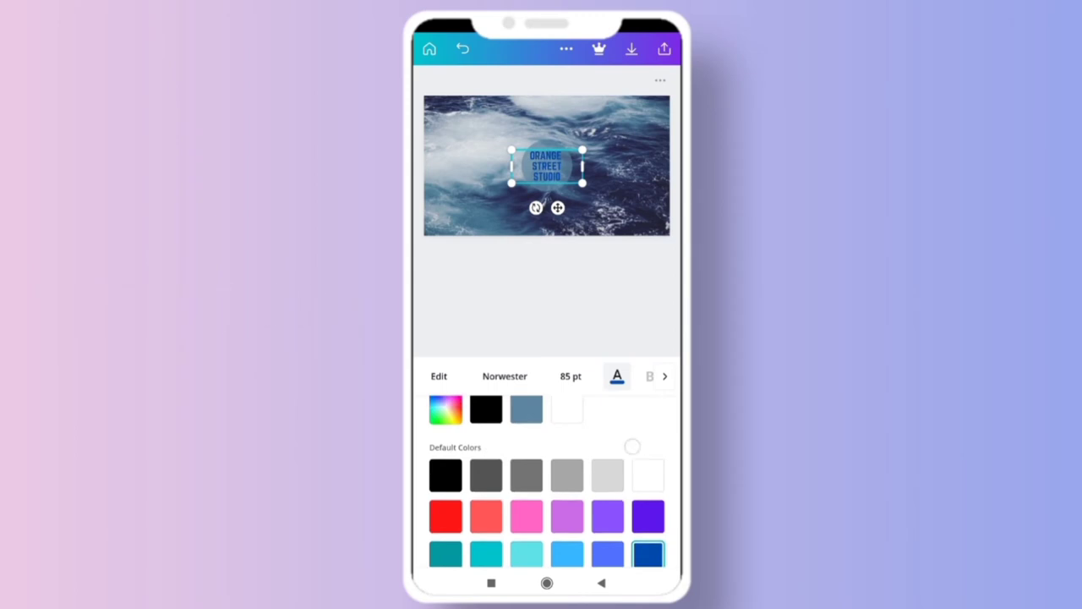
click(526, 485)
click(486, 484)
click(566, 485)
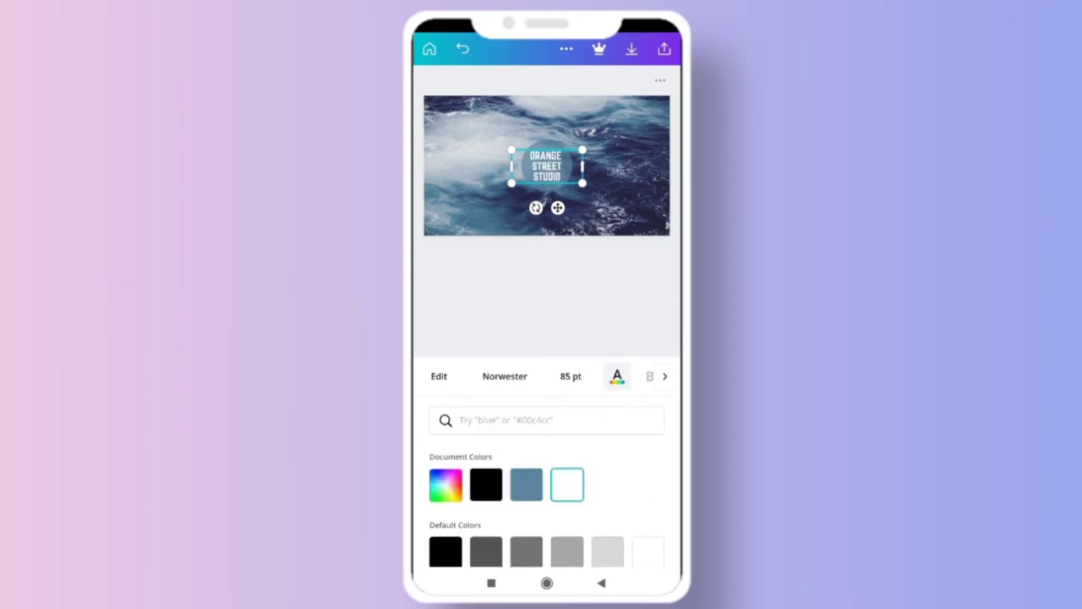
- Try left alignment on the title, then set it back to centred
drag(592, 377, 513, 376)
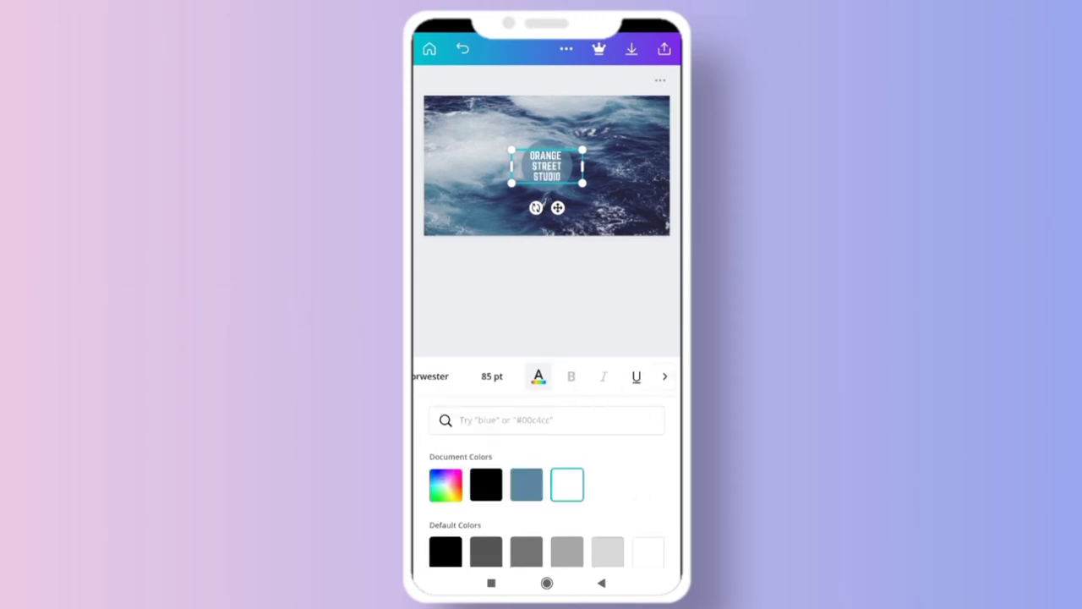
drag(608, 376, 490, 377)
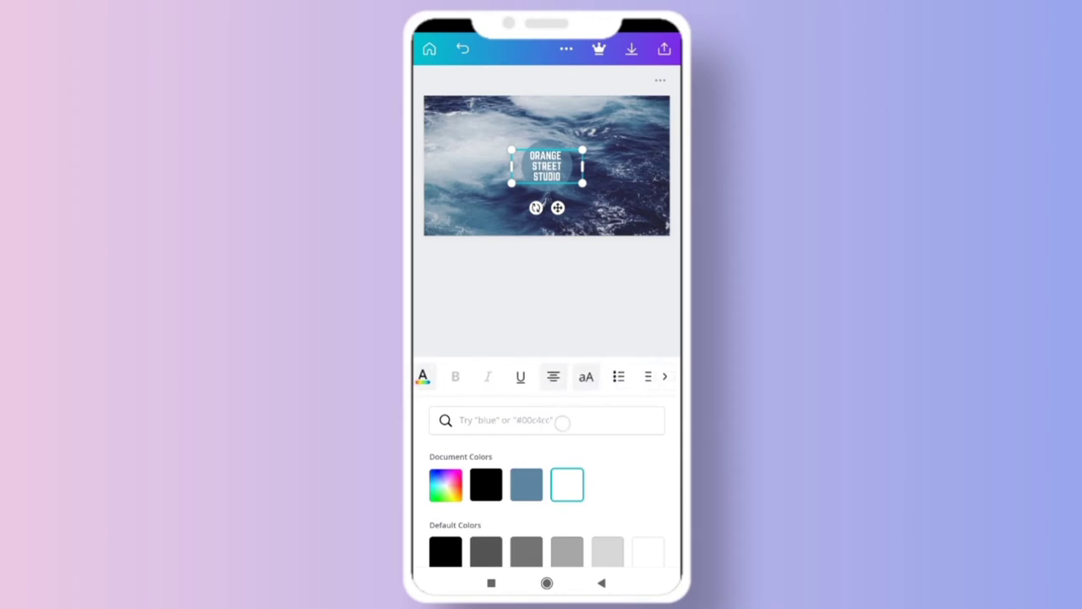
click(515, 376)
click(548, 377)
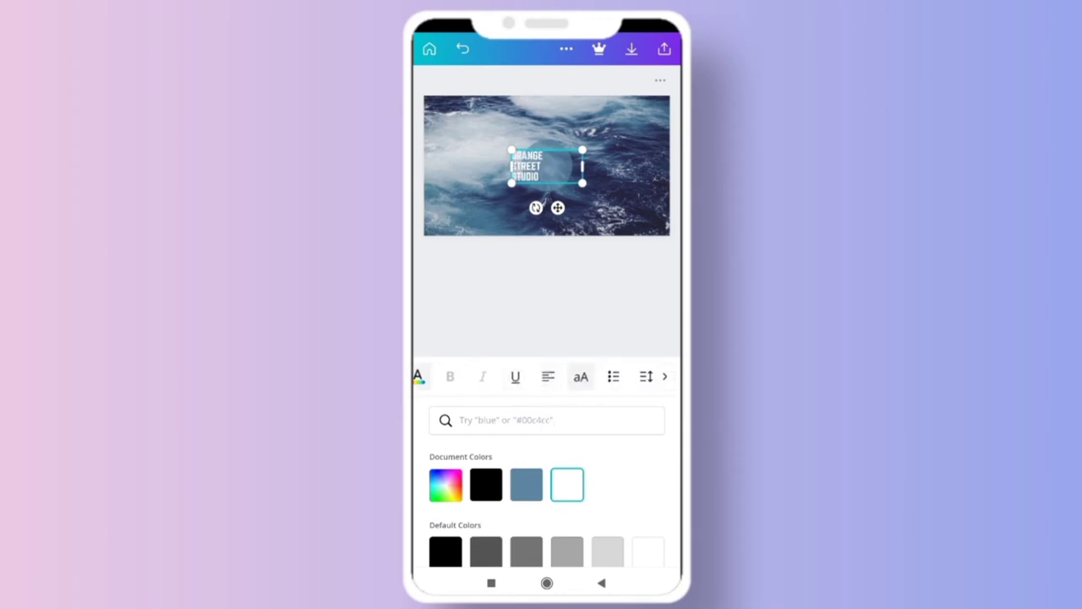
click(548, 377)
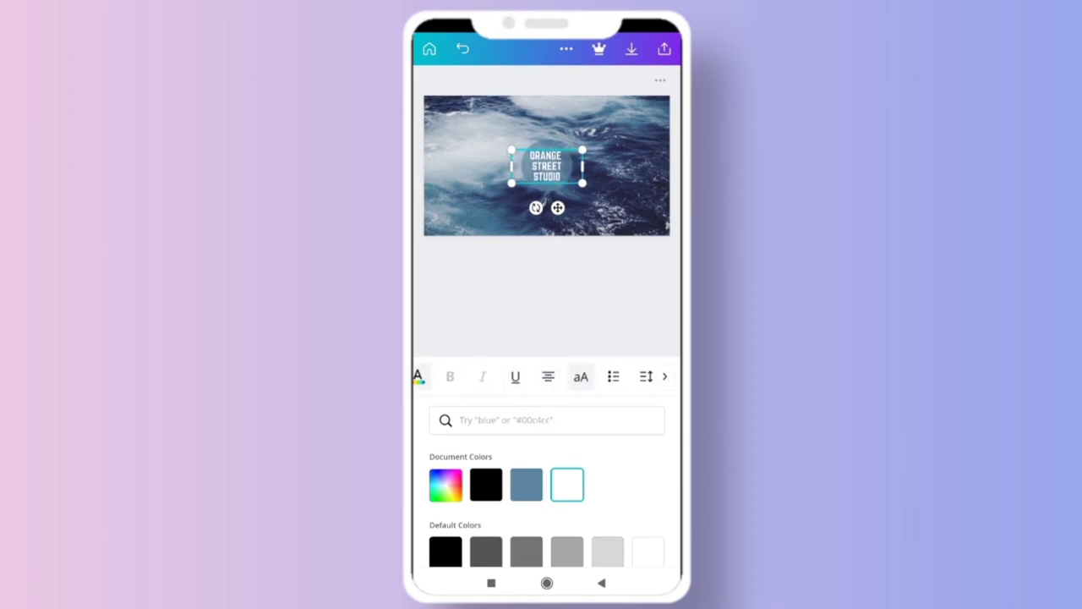
- Toggle bullet points on and off, check letter and line spacing, then show text effects
mouse_move(605, 380)
mouse_down()
mouse_move(567, 409)
mouse_move(558, 381)
mouse_up()
click(527, 376)
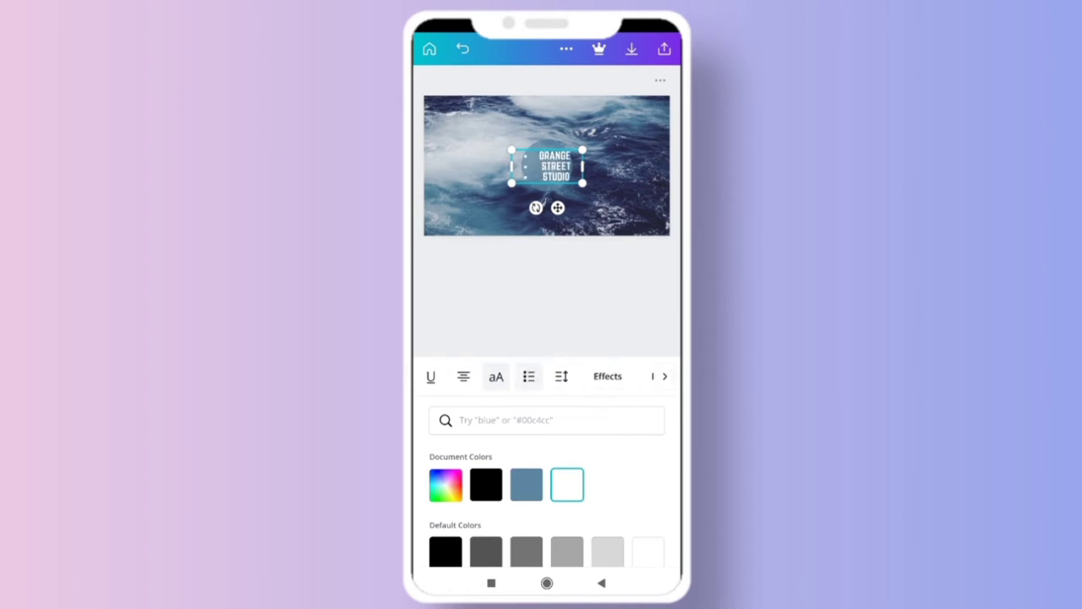
click(529, 376)
click(562, 376)
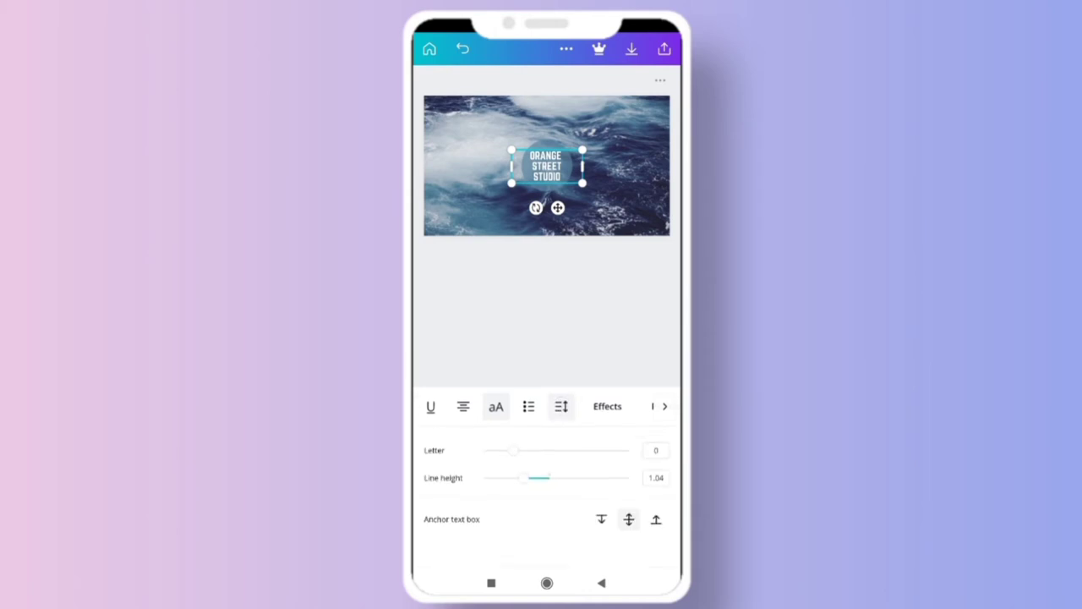
click(607, 425)
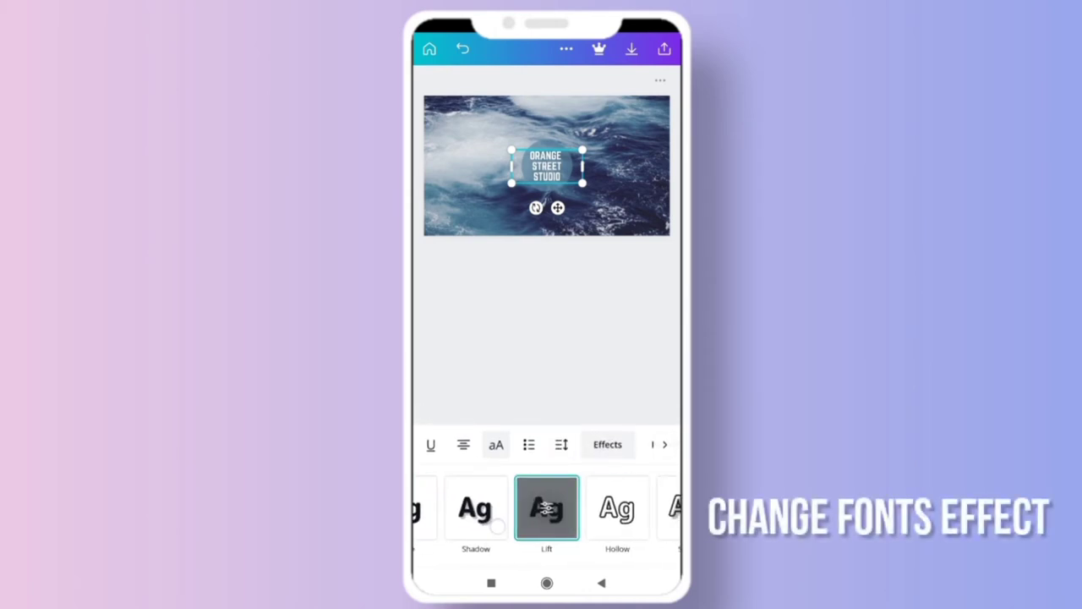
- Preview the Shadow, None and Lift effects on the title, checking Lift intensity
drag(498, 524, 551, 524)
click(526, 507)
click(455, 507)
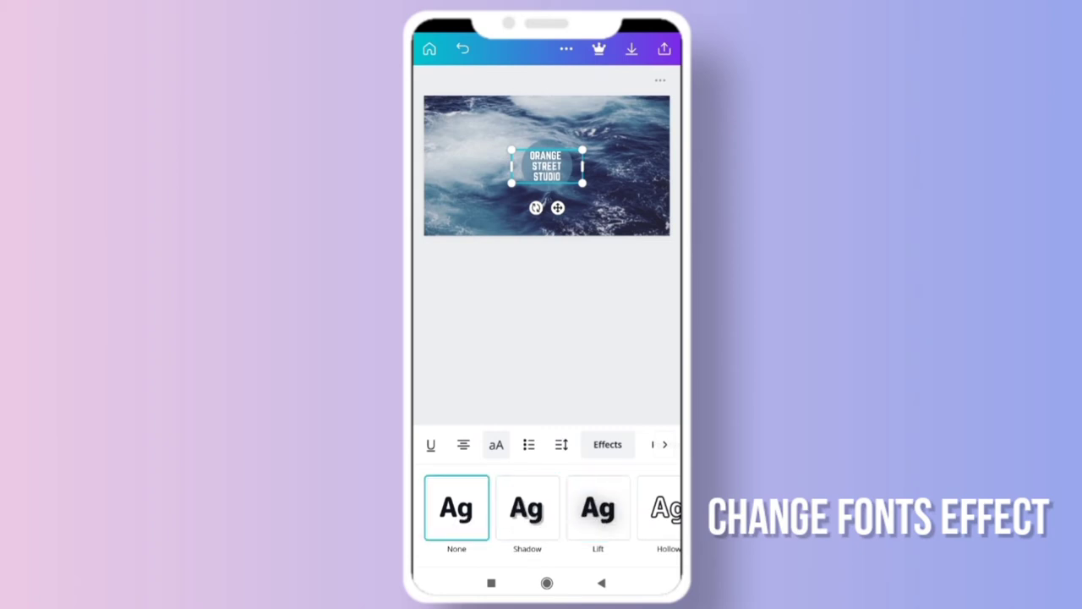
click(597, 507)
click(546, 507)
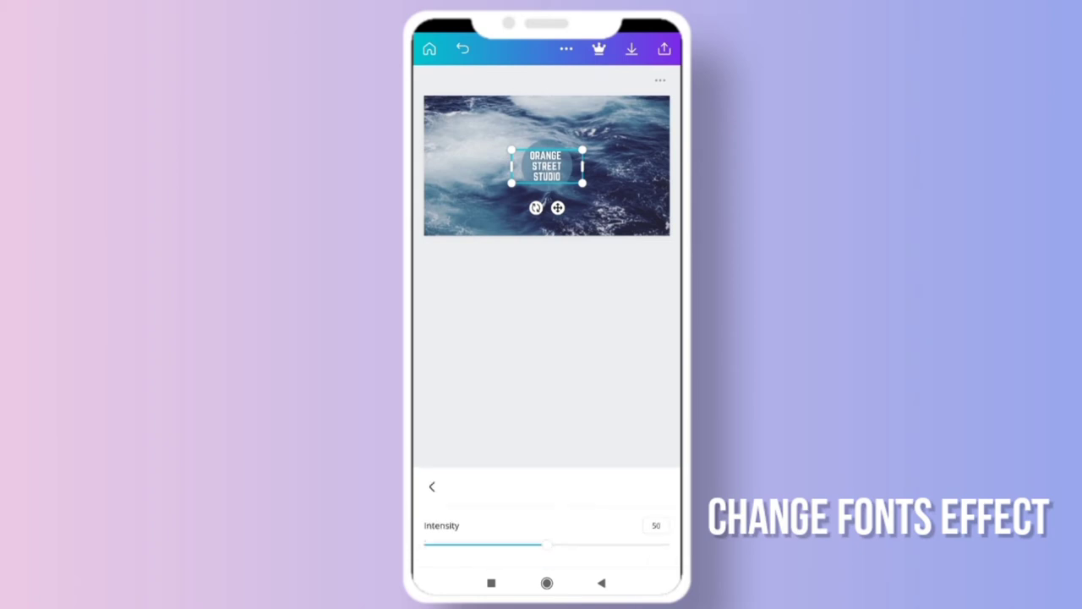
click(581, 507)
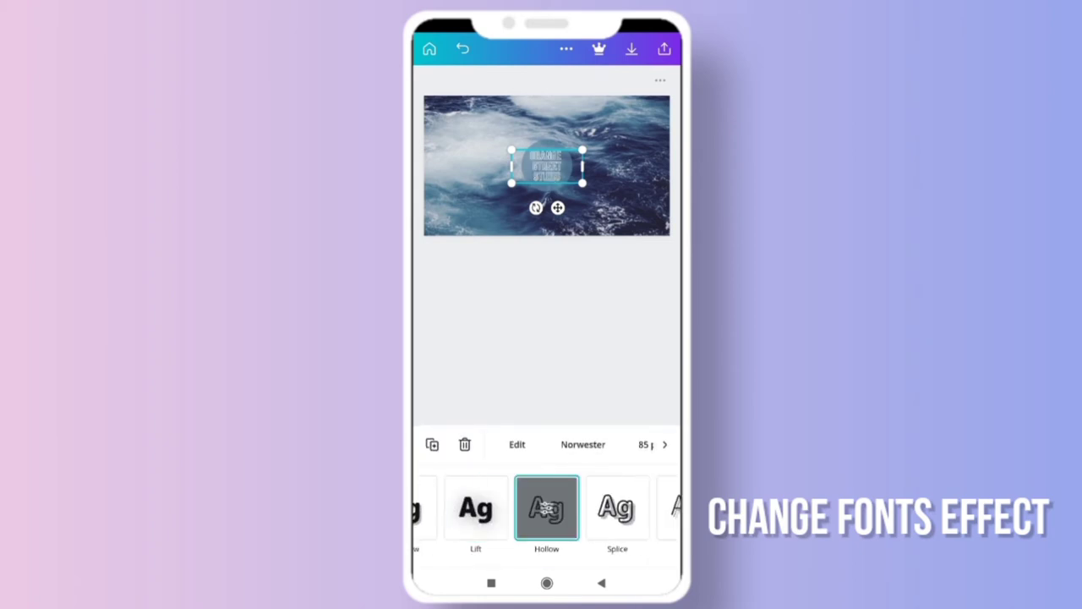
- Preview Splice, Echo, Glitch and Neon, then settle on the Hollow effect
click(563, 507)
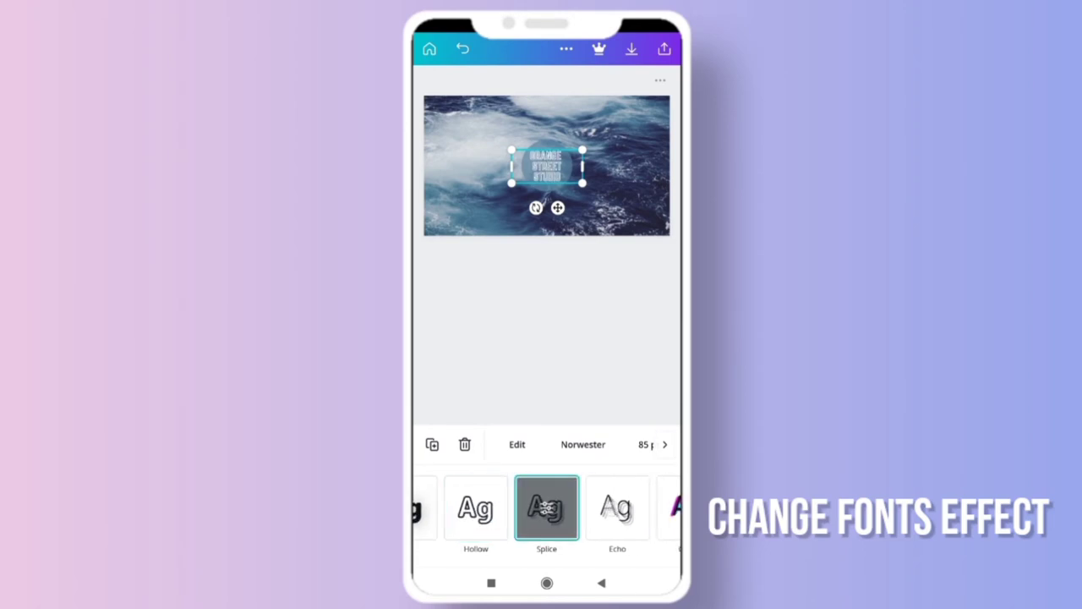
click(617, 507)
click(565, 508)
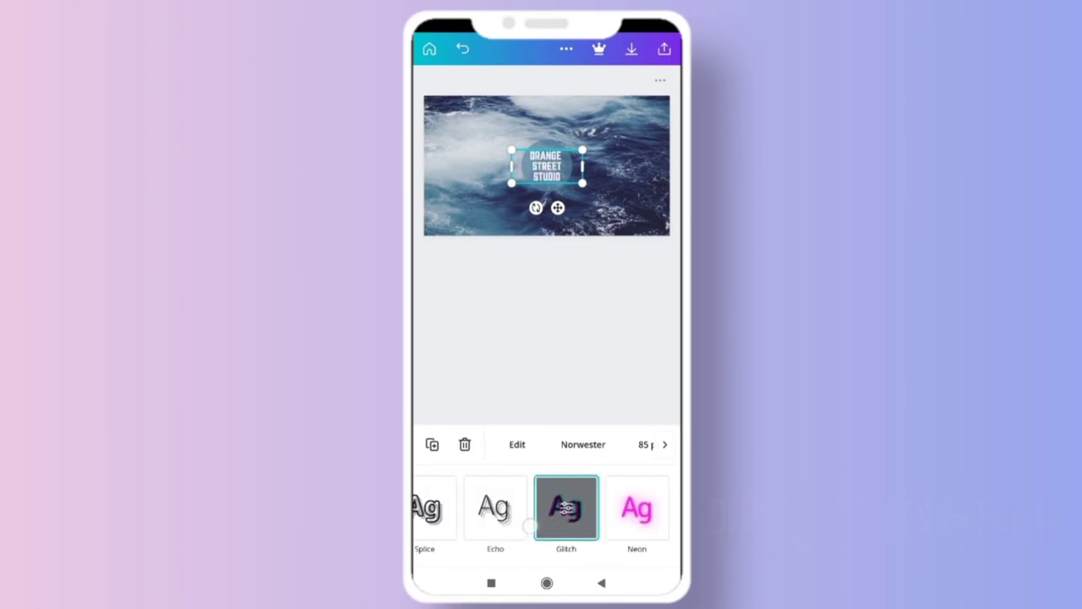
click(637, 507)
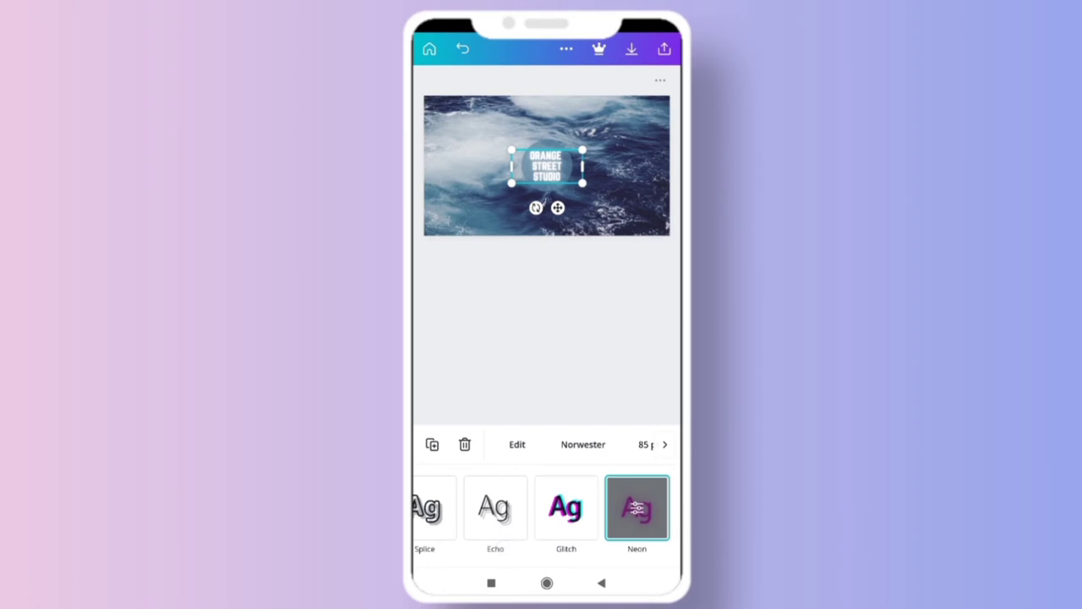
drag(525, 507, 579, 507)
drag(583, 444, 427, 444)
drag(548, 533, 579, 532)
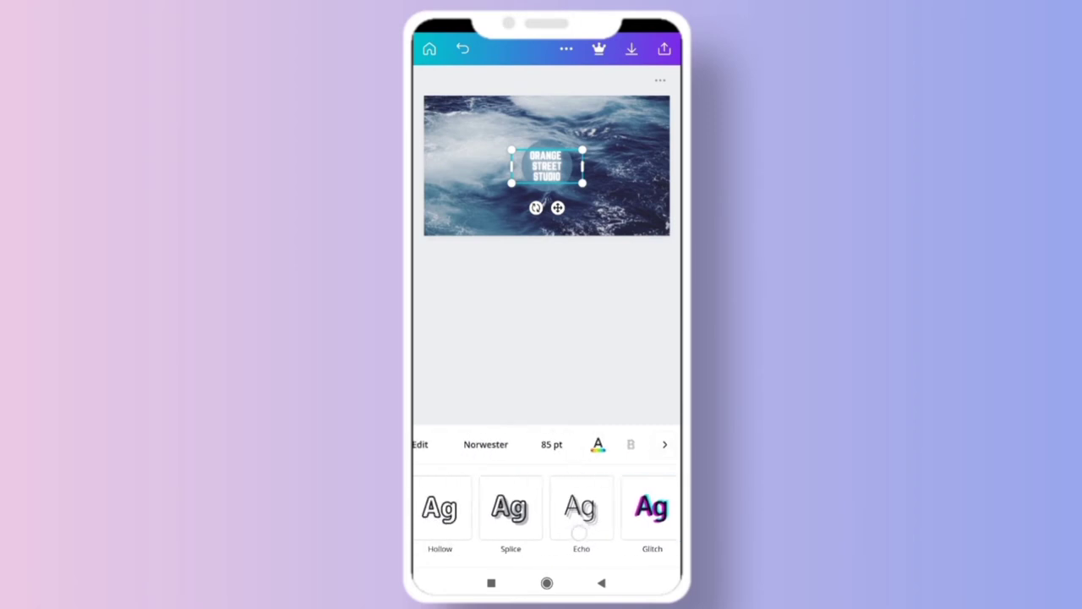
click(511, 507)
click(476, 507)
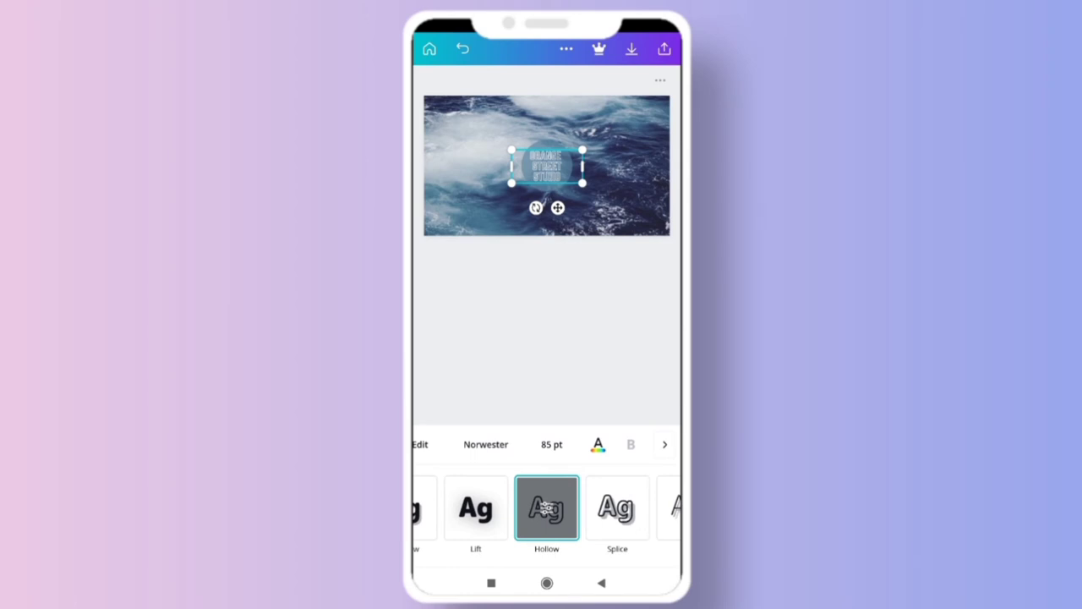
click(535, 493)
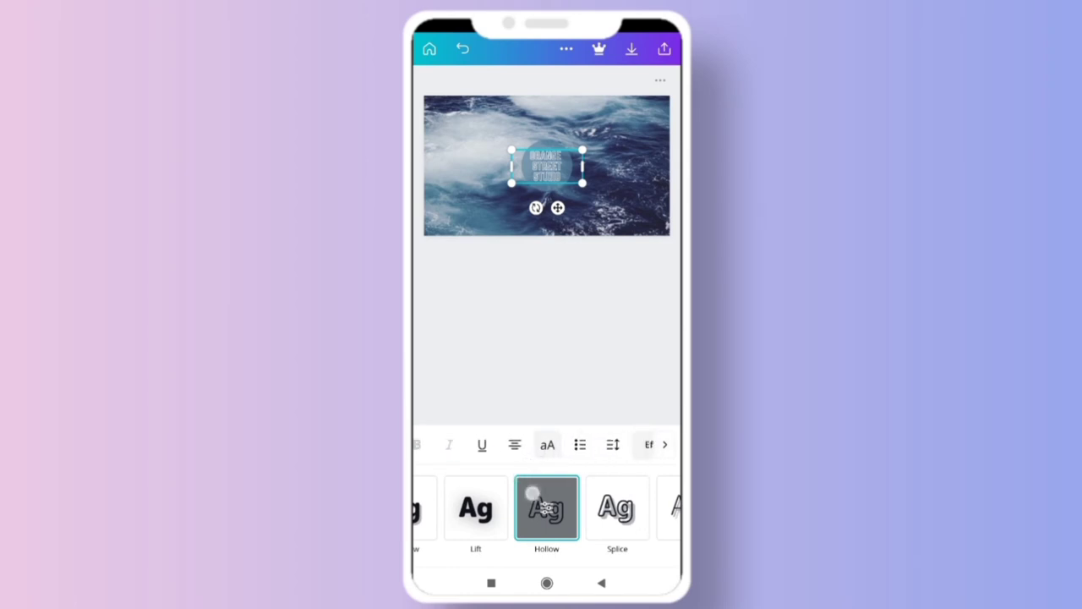
- Send the title one layer backward, then forward again to keep its order
drag(625, 442, 545, 443)
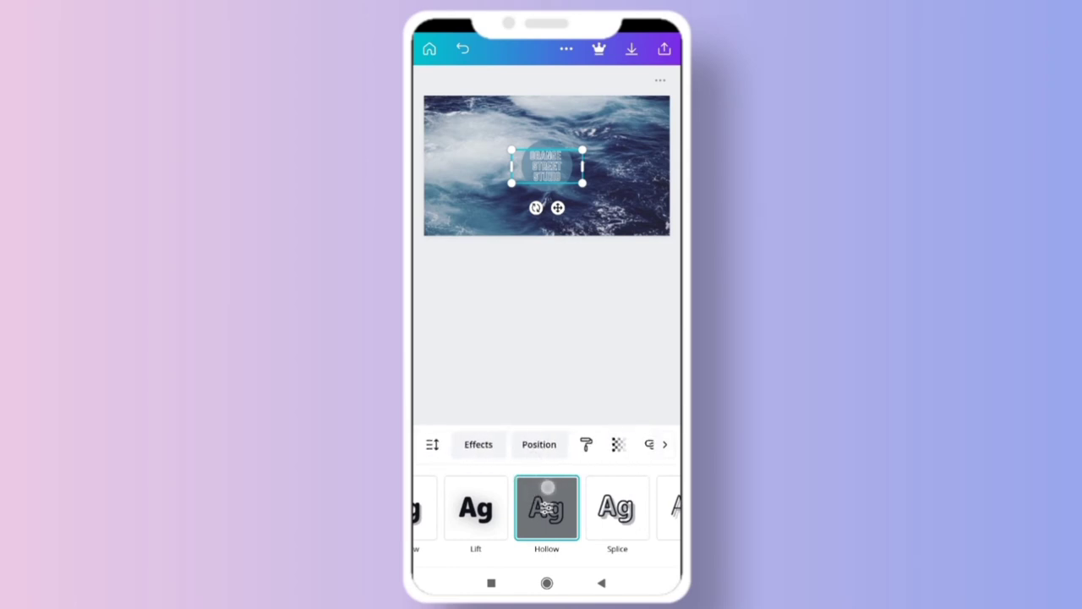
click(546, 447)
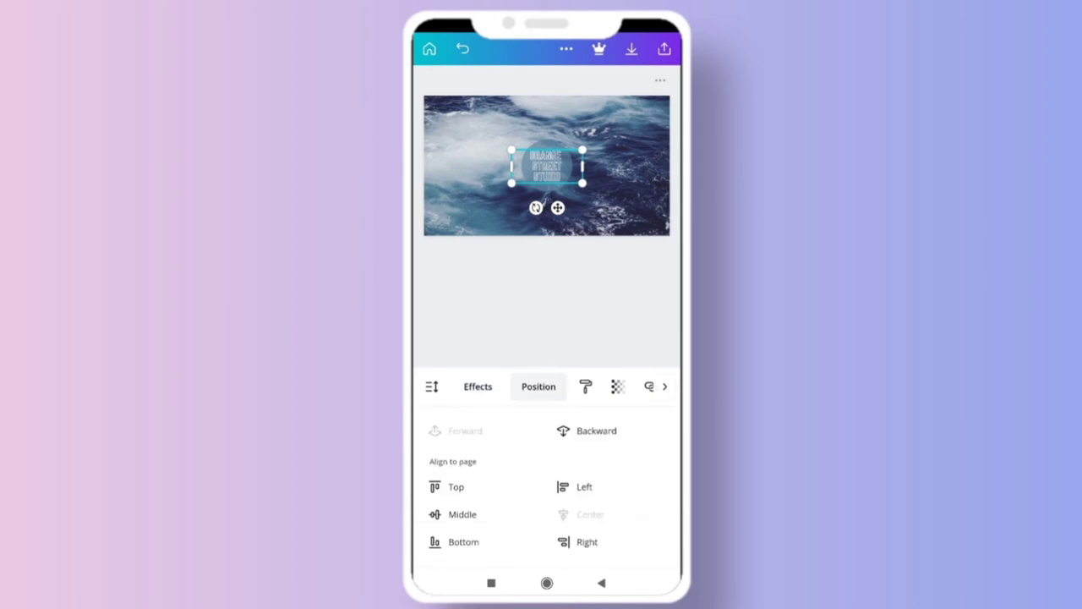
click(592, 431)
click(457, 430)
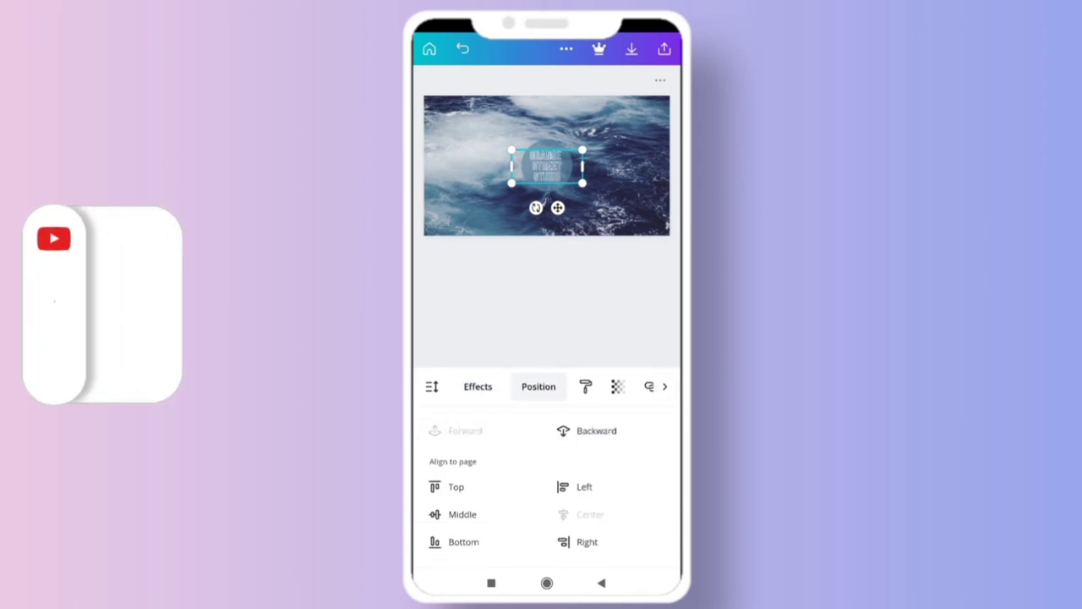
- Leave the title's transparency at 100 and lock it in place
drag(592, 386, 541, 386)
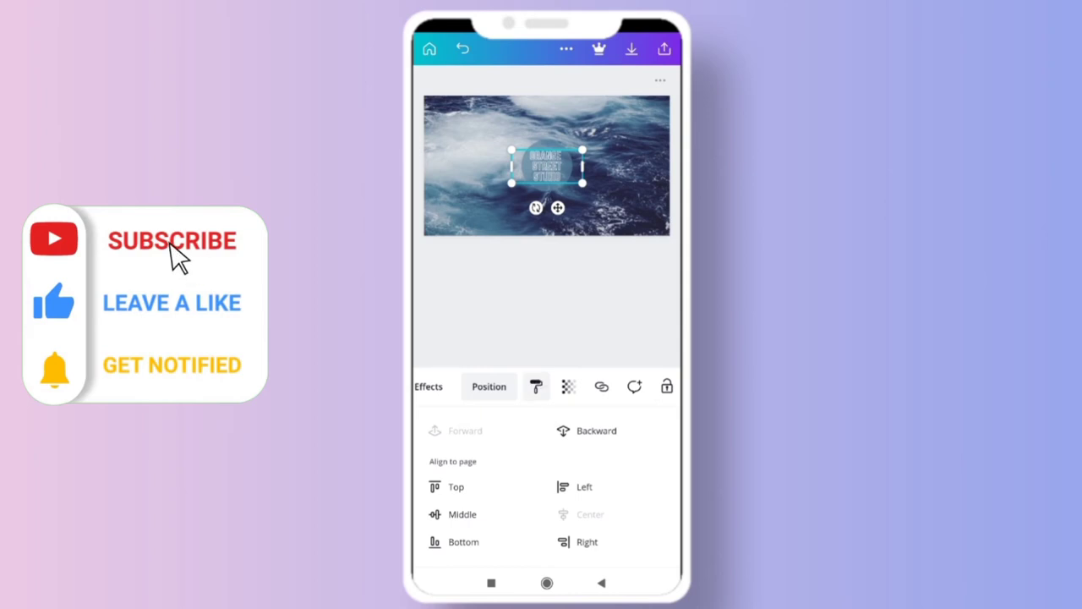
click(569, 386)
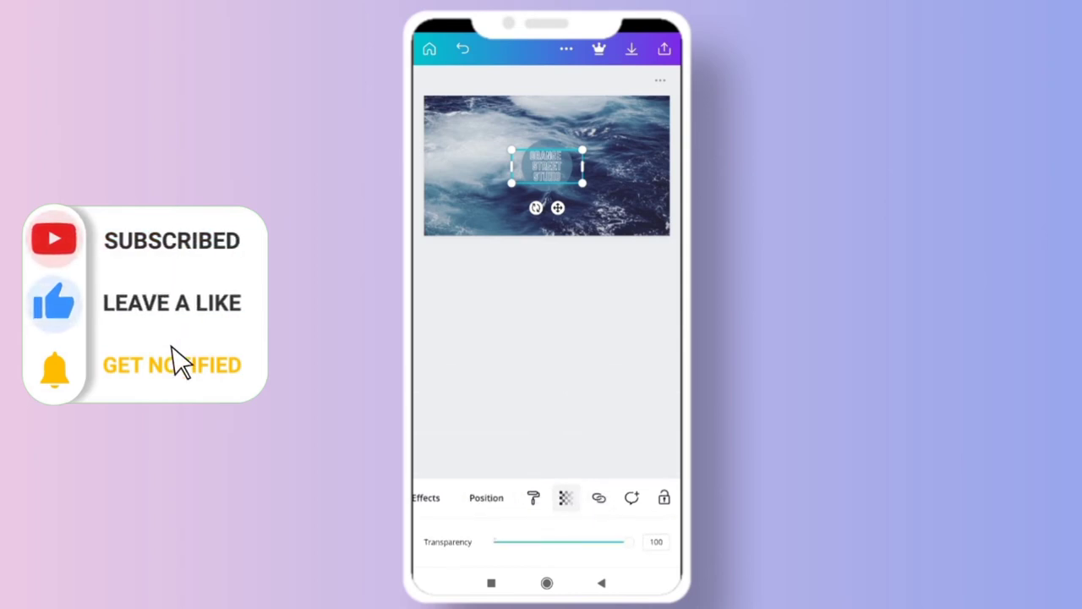
mouse_move(624, 541)
mouse_down()
mouse_move(546, 541)
mouse_move(624, 541)
mouse_up()
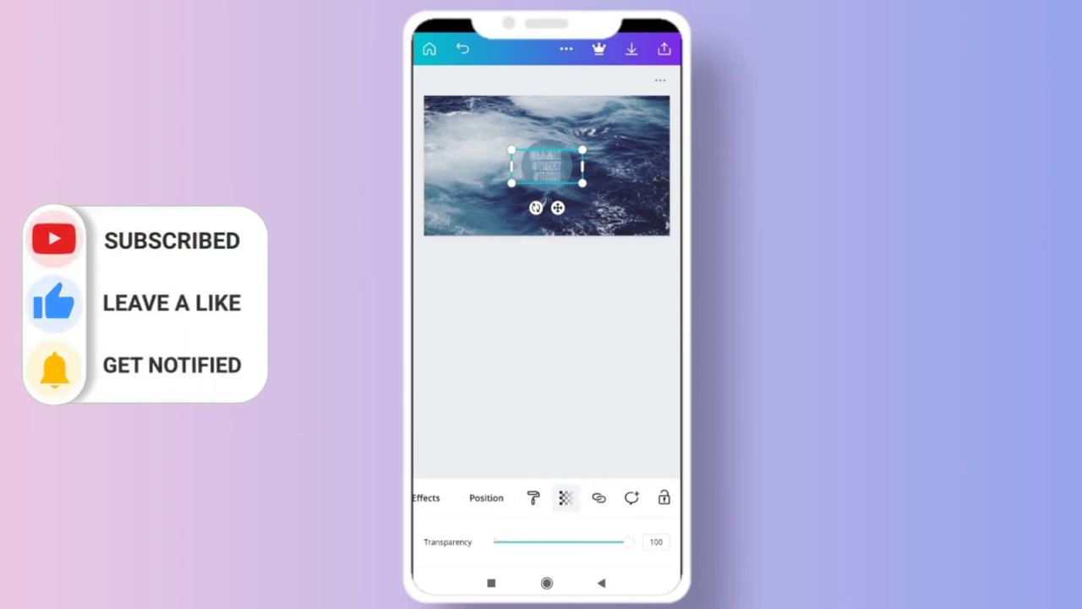
mouse_move(632, 499)
mouse_down()
mouse_move(654, 518)
mouse_move(613, 530)
mouse_up()
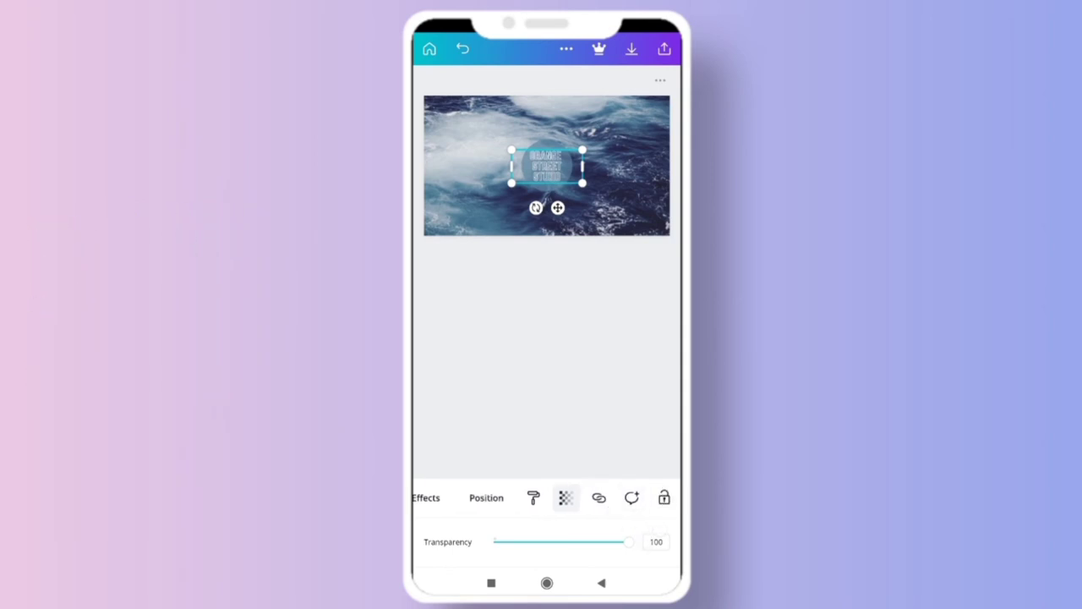
click(664, 497)
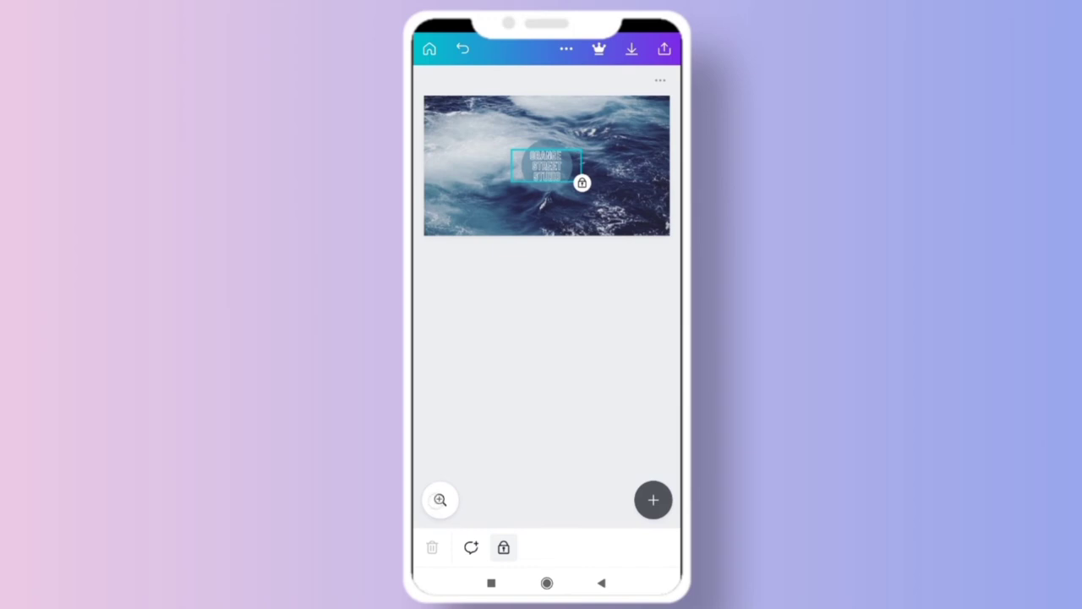
- Zoom in on the hollow title, zoom back out, unlock it, and select the ocean background
click(439, 500)
drag(546, 445, 662, 158)
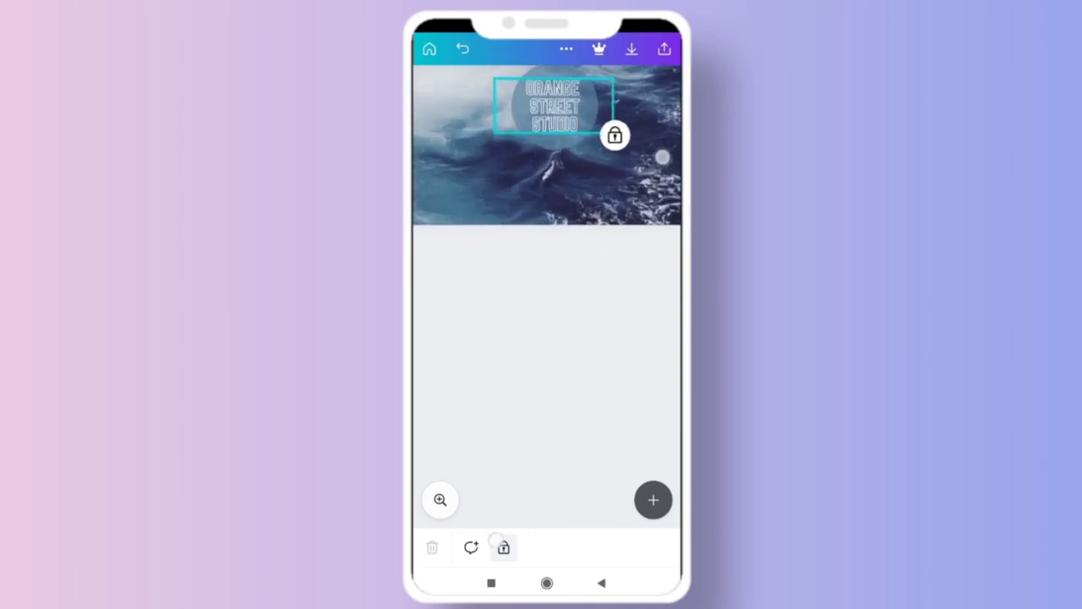
click(439, 500)
drag(476, 427, 550, 437)
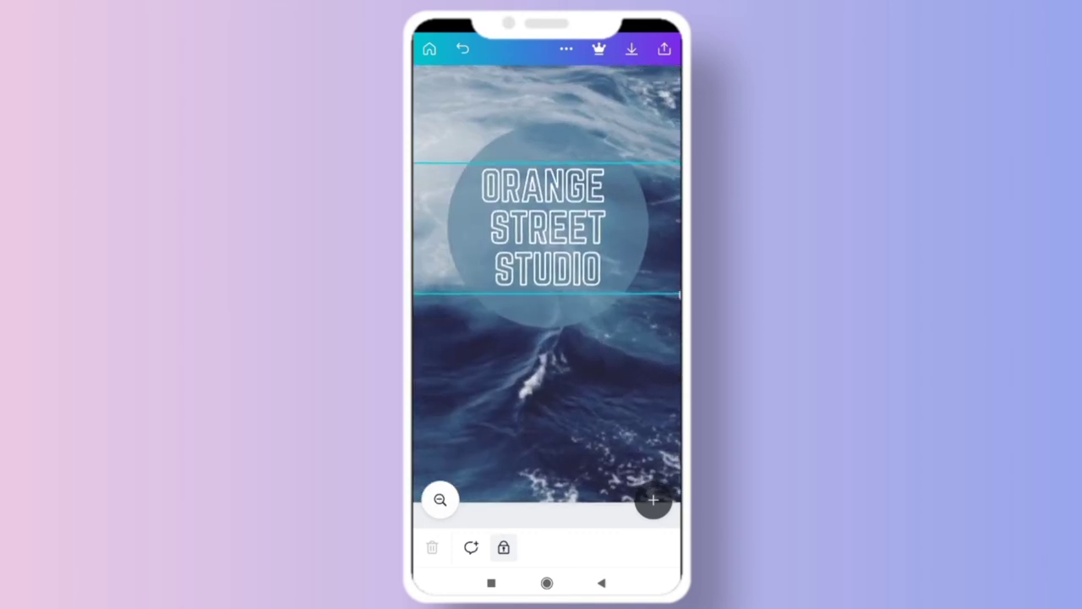
drag(507, 355, 624, 376)
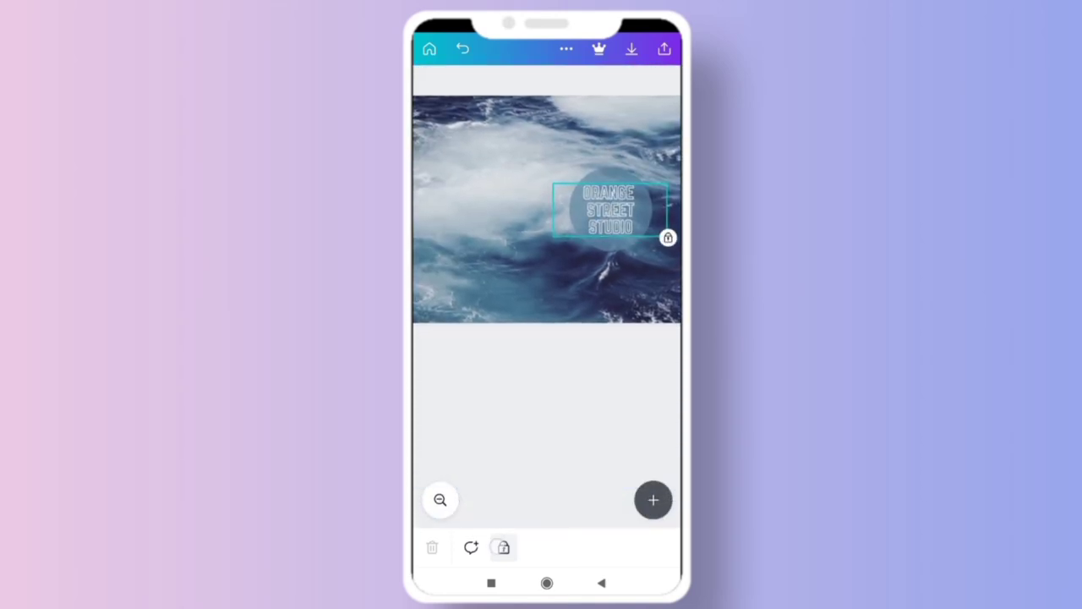
click(502, 547)
click(440, 500)
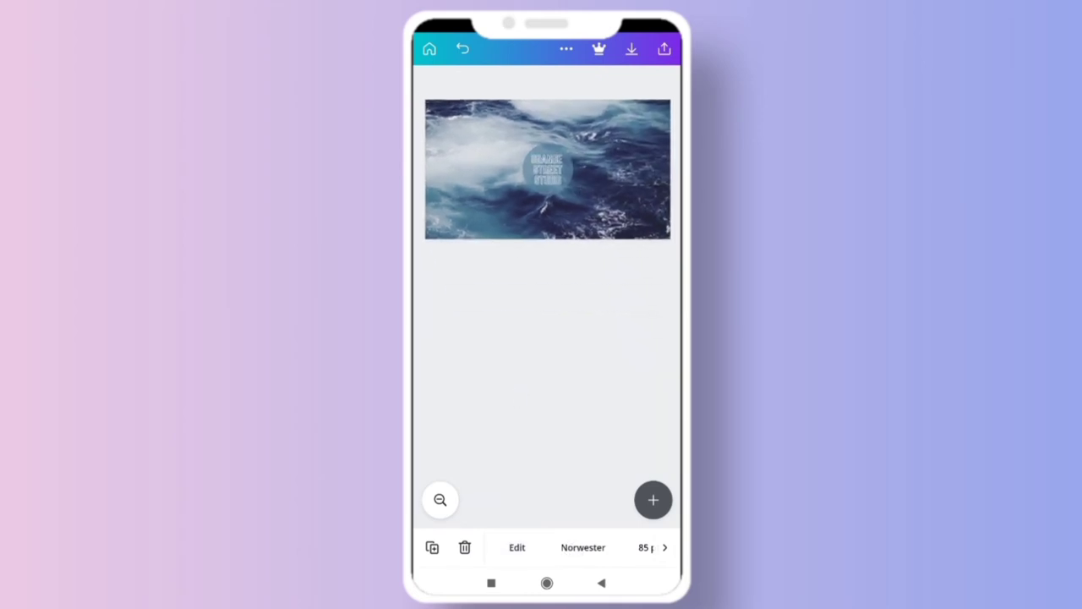
click(651, 153)
- Try Print Tags from the Share options and cancel, then share via Facebook Messenger
key(Escape)
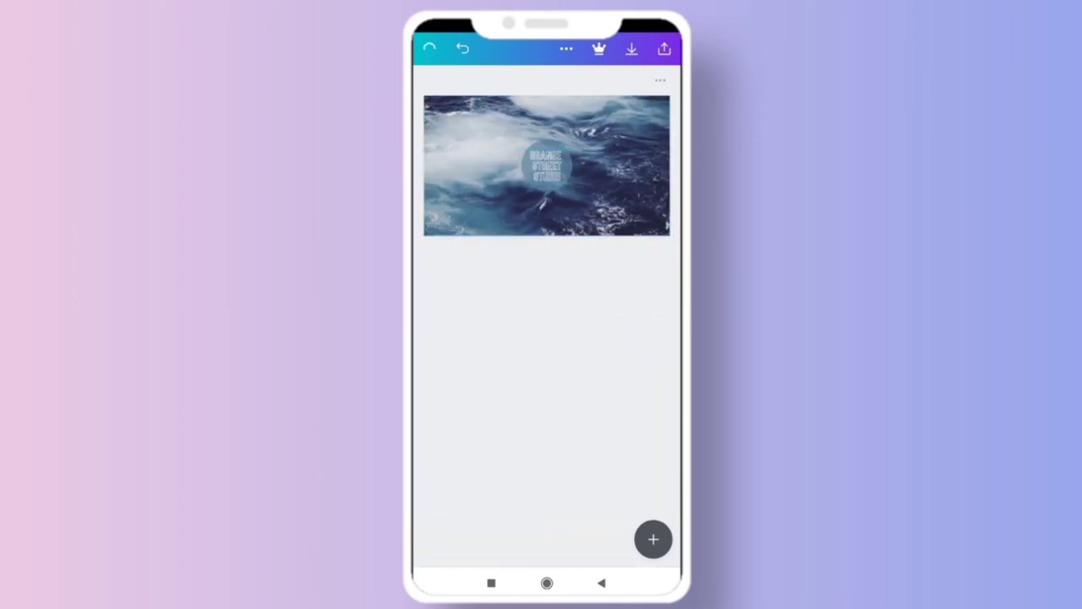
click(663, 50)
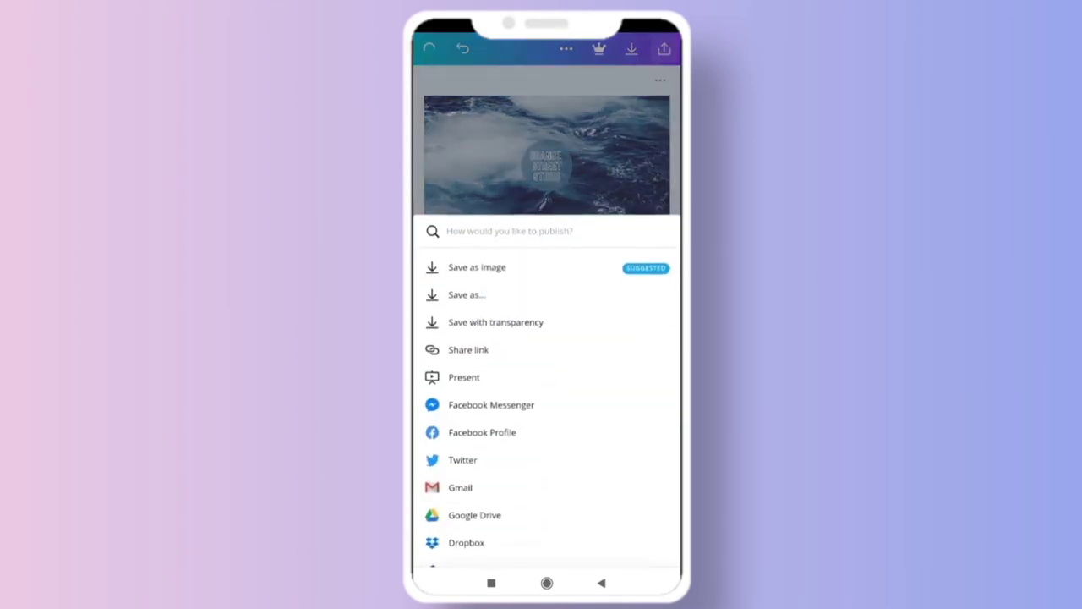
drag(654, 403, 655, 287)
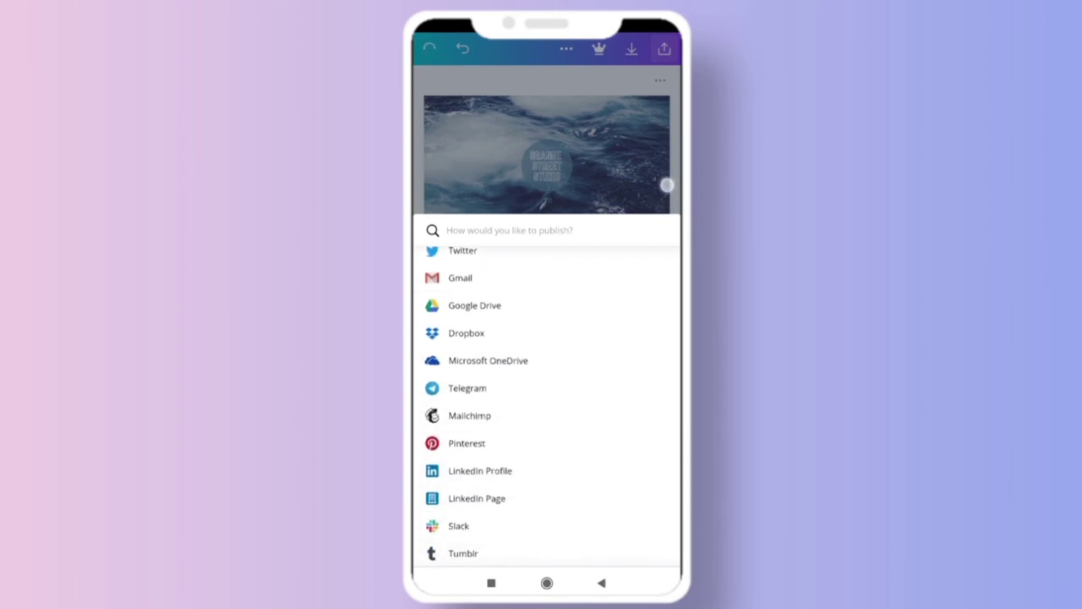
drag(635, 438, 637, 254)
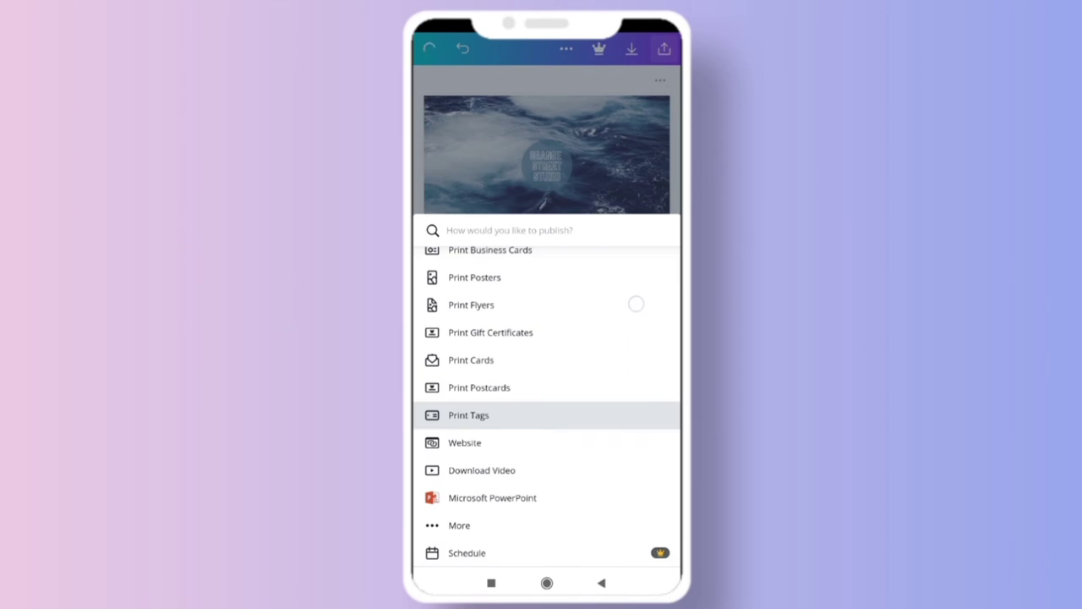
click(637, 415)
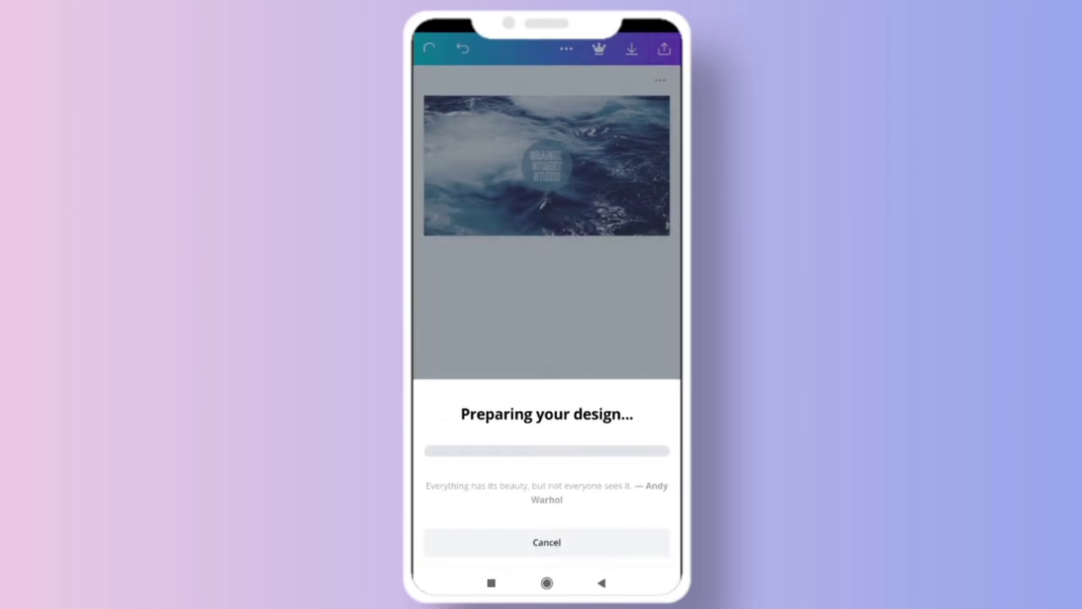
click(508, 539)
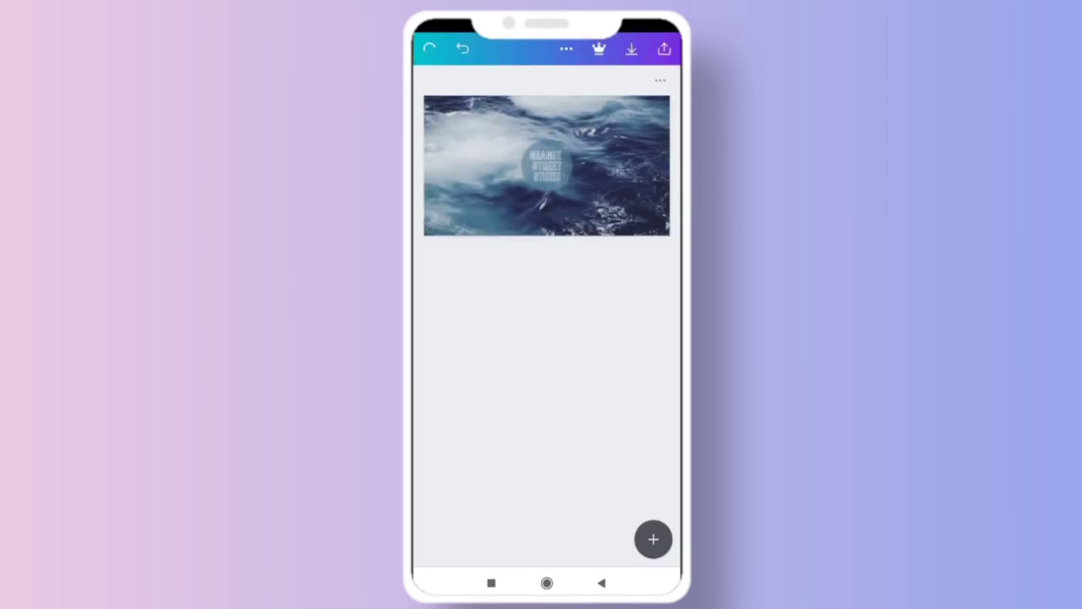
click(665, 51)
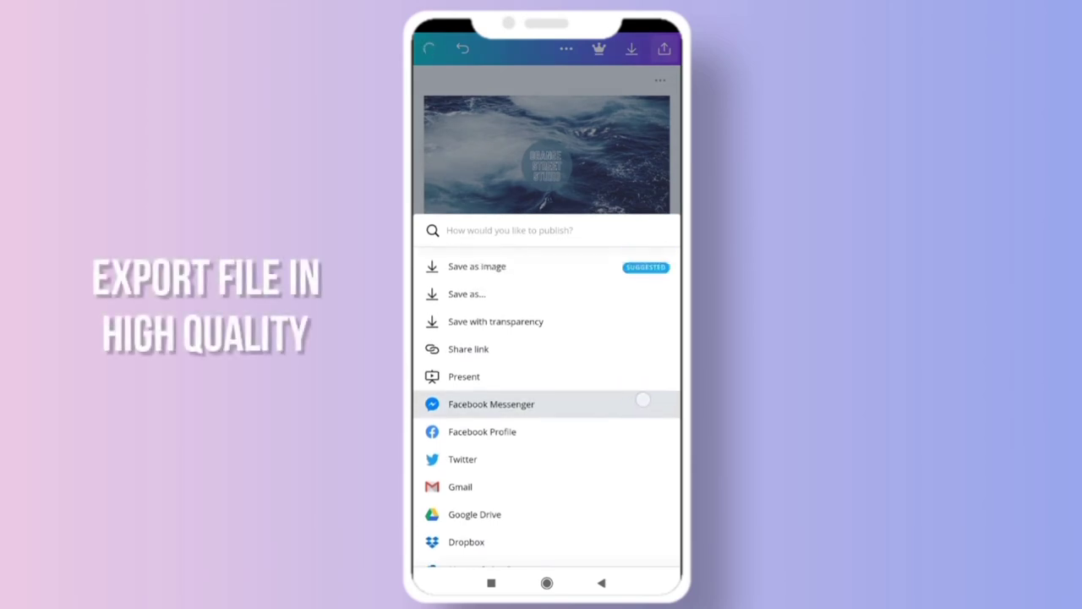
click(640, 399)
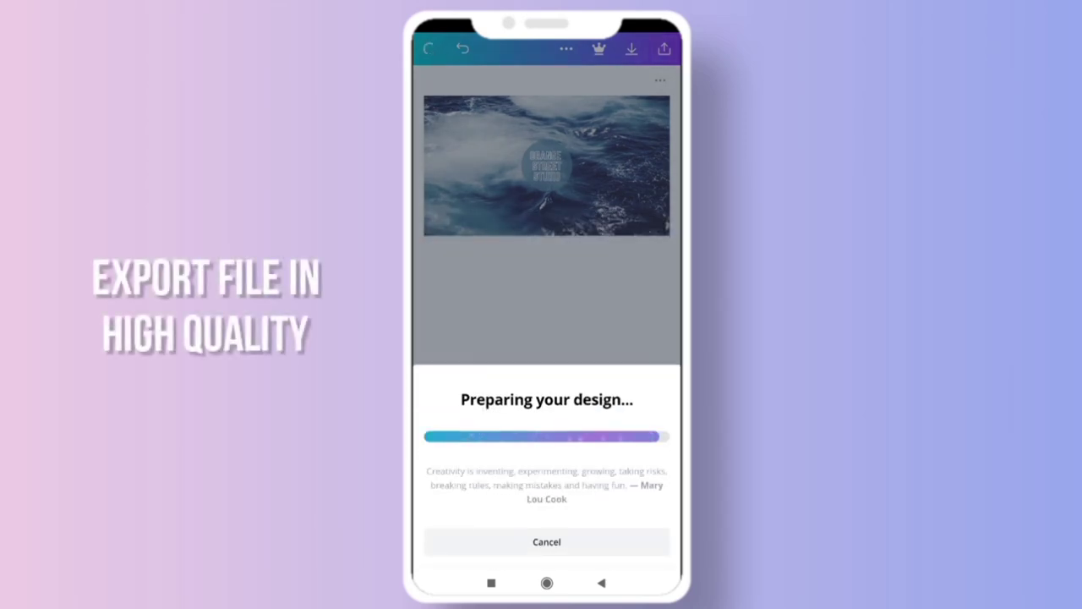